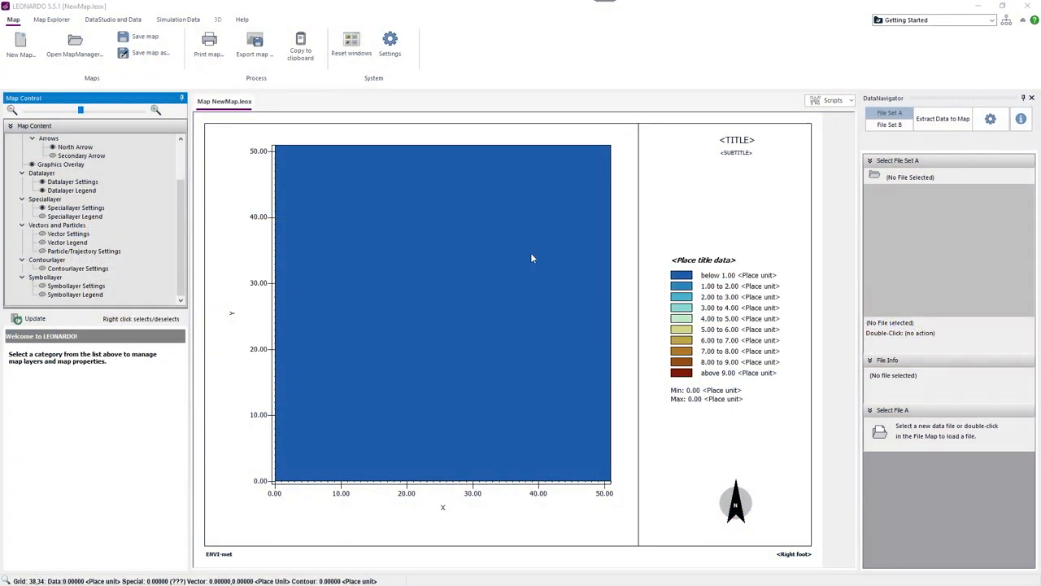
# Load AT_2021-07-01_13.00.01.EDX from getting started_output > atmosphere as File Set A.
pyautogui.click(880, 431)
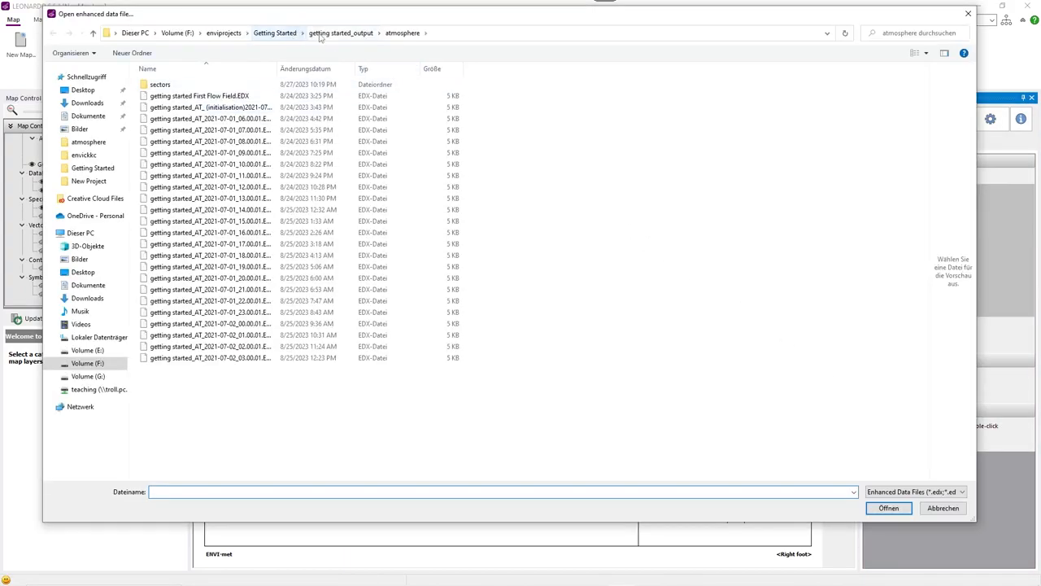
pyautogui.click(341, 33)
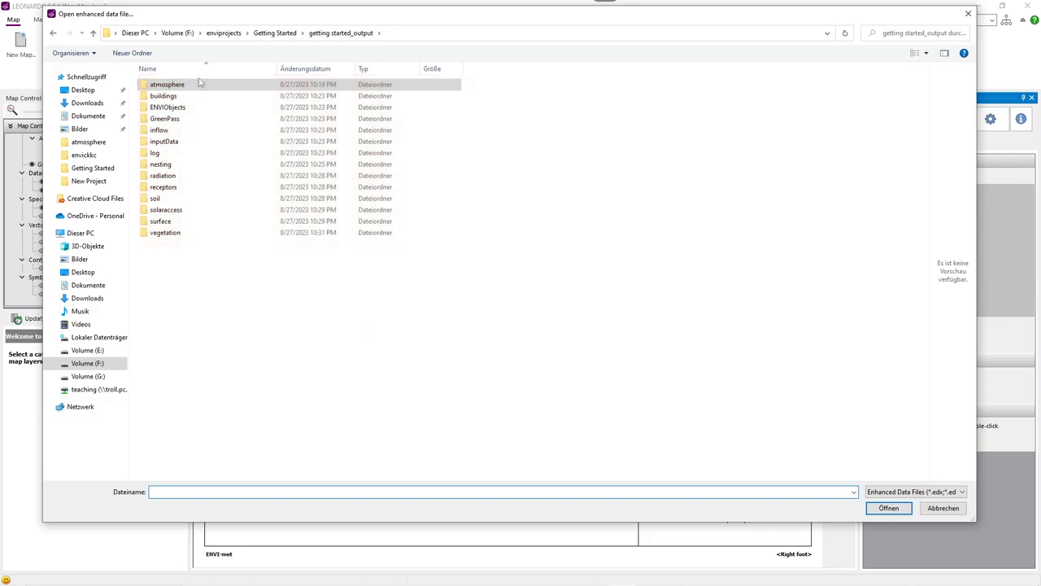
pyautogui.doubleClick(199, 84)
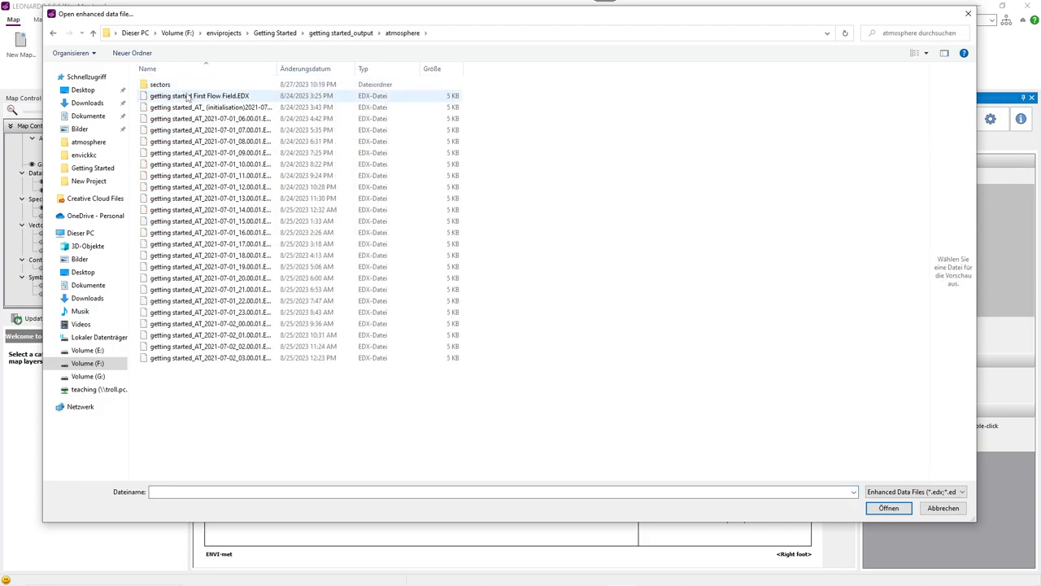
pyautogui.click(209, 199)
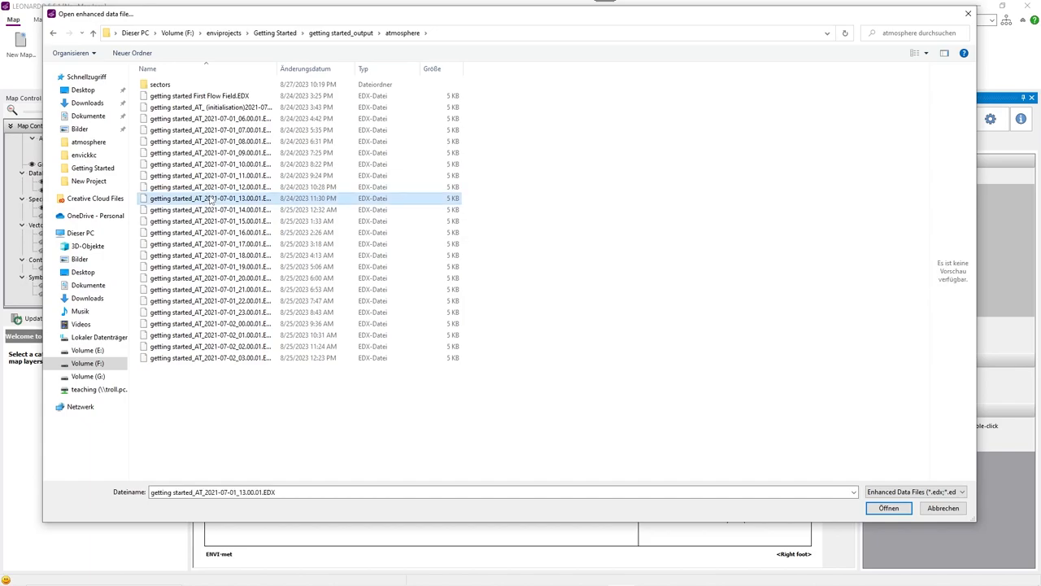
pyautogui.click(888, 508)
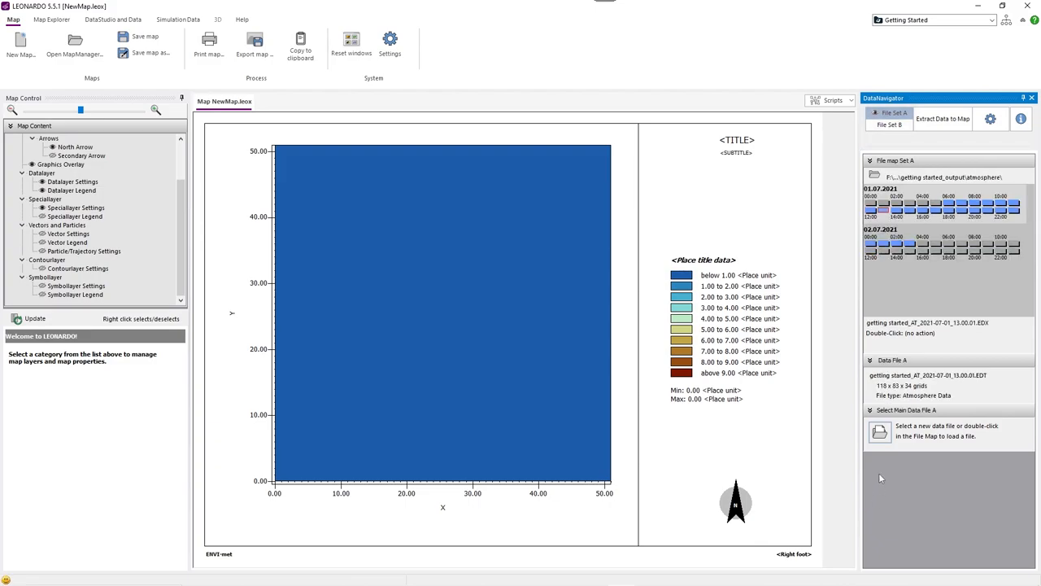
# Map Potential Air Temperature (°C) as data layer and Wind Speed (m/s) as contours.
pyautogui.click(943, 120)
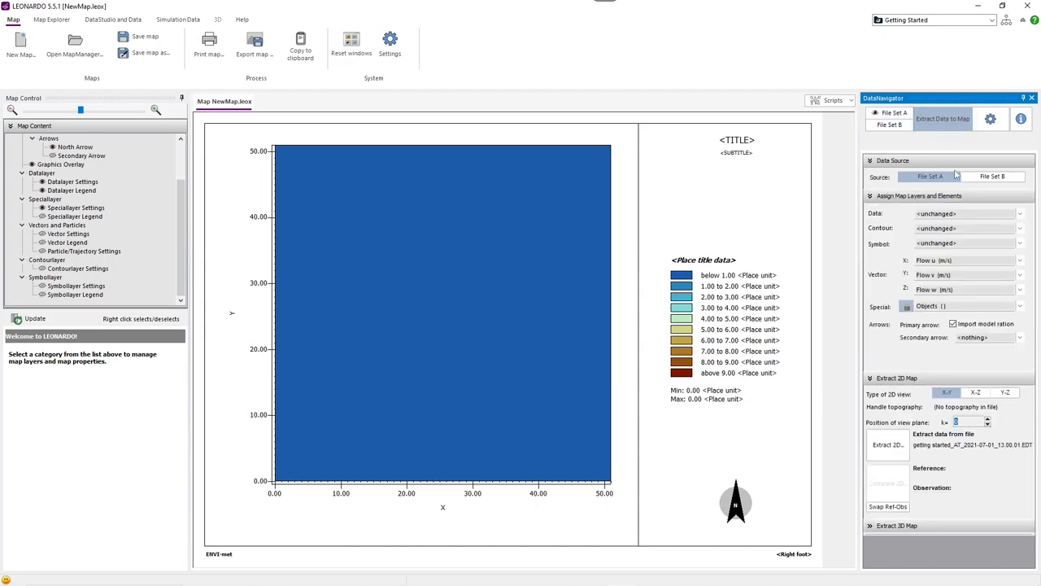
pyautogui.click(960, 213)
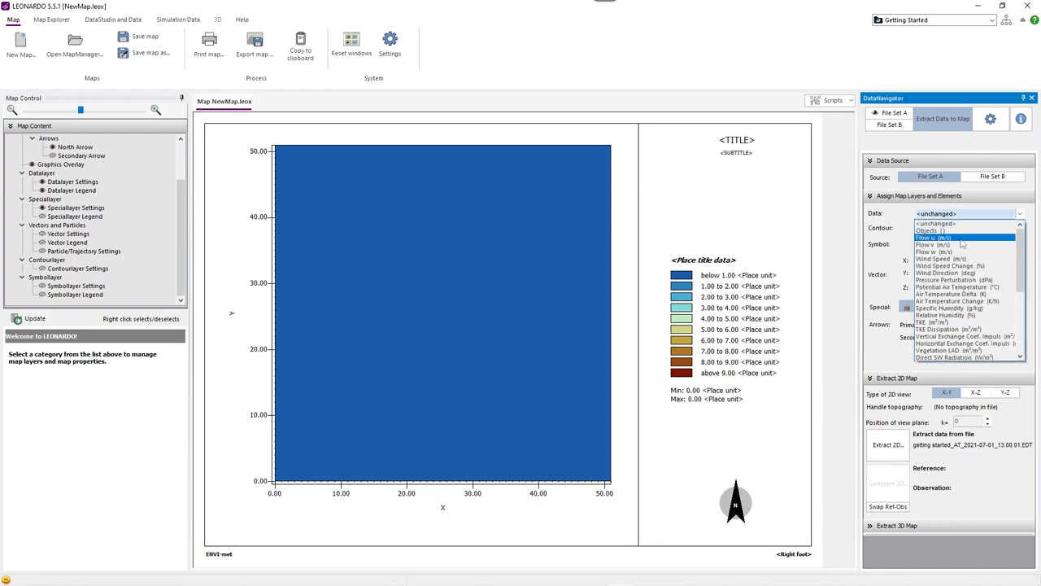
pyautogui.click(963, 287)
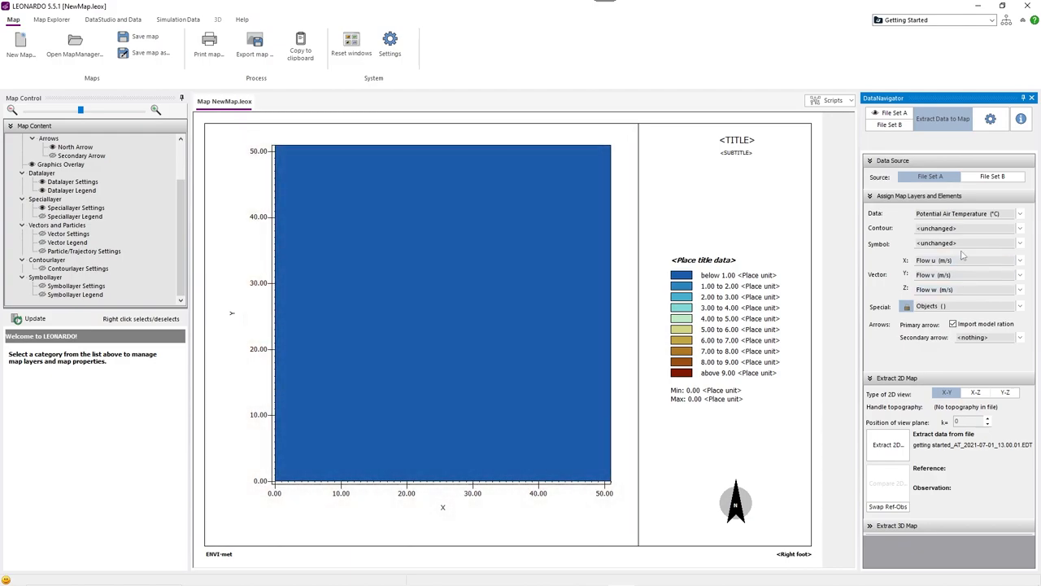
pyautogui.click(960, 229)
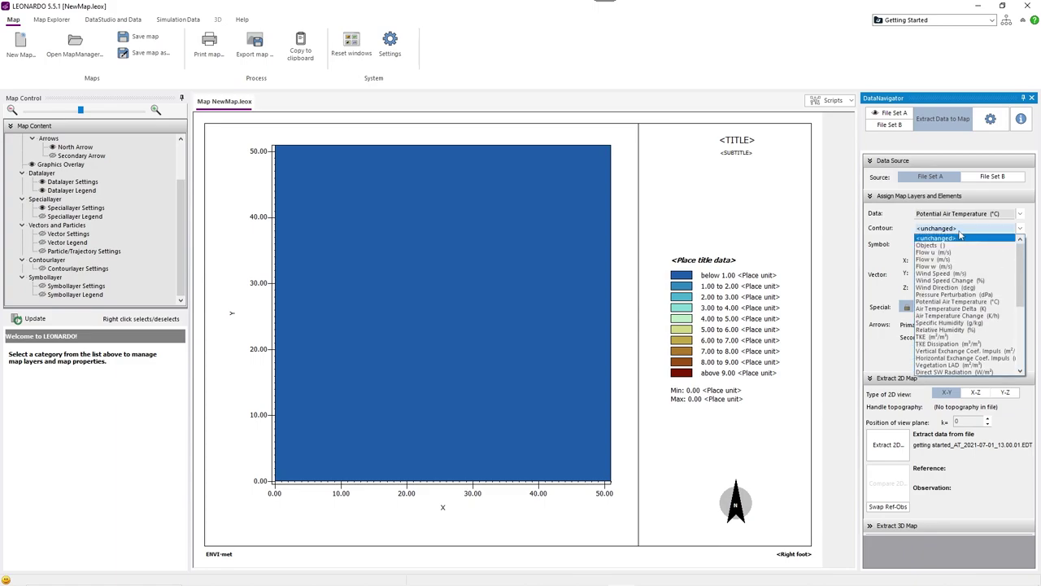
pyautogui.click(960, 275)
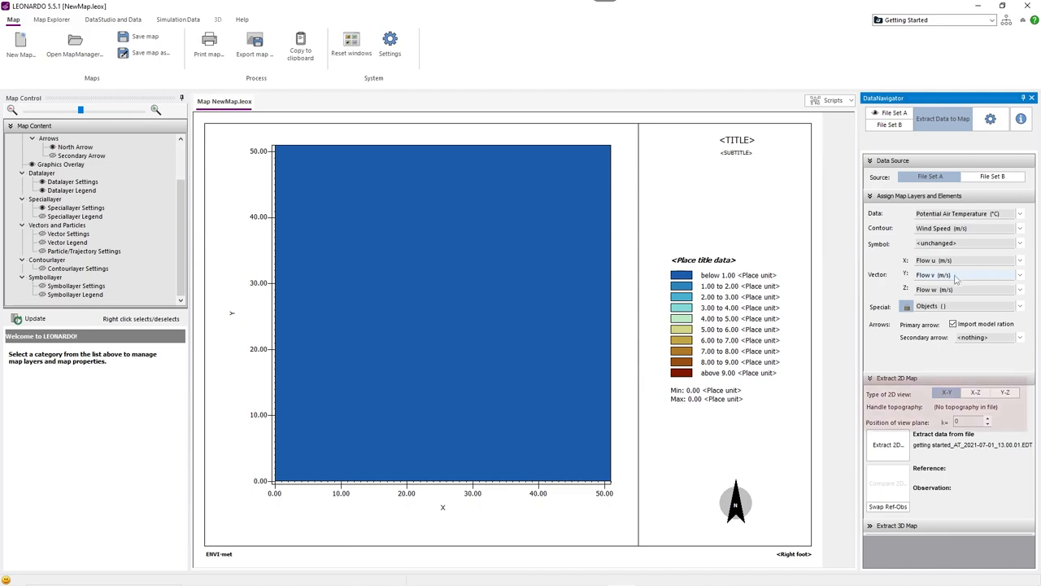
# Try X-Z and Y-Z slices, then settle on an X-Y slice at k=3 (1.75 m).
pyautogui.click(979, 394)
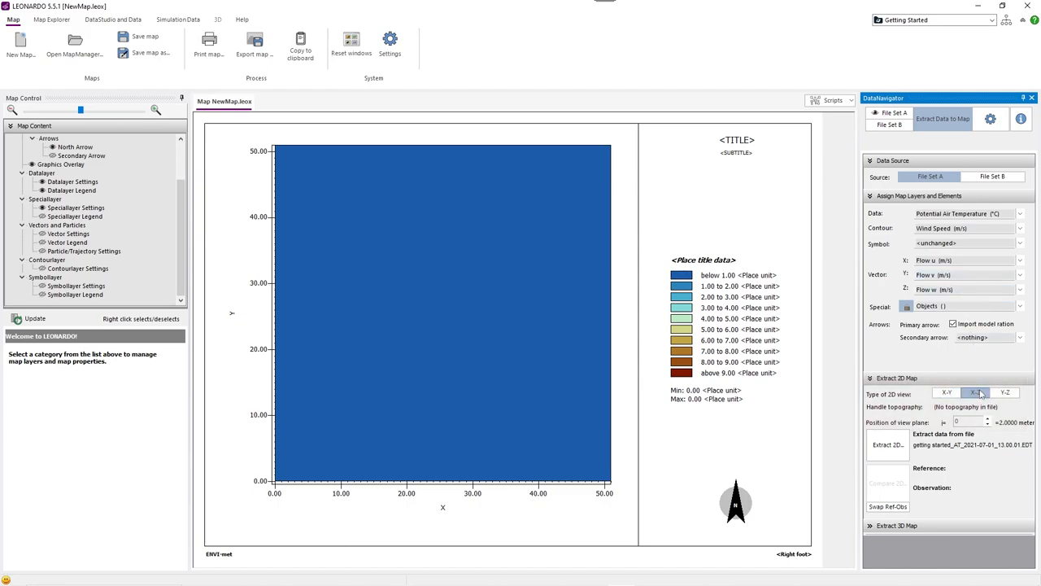
pyautogui.click(1005, 393)
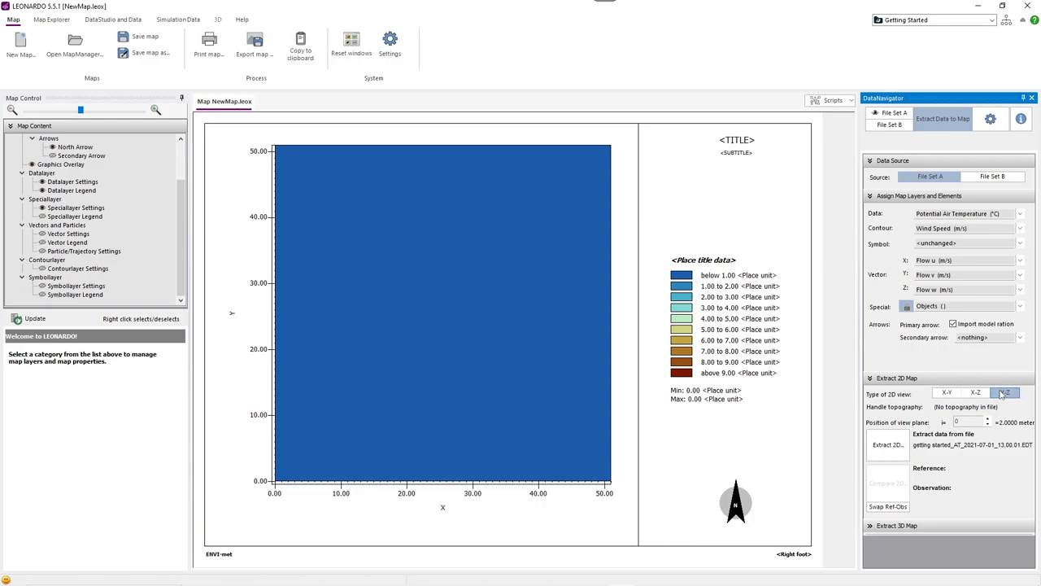
pyautogui.click(947, 394)
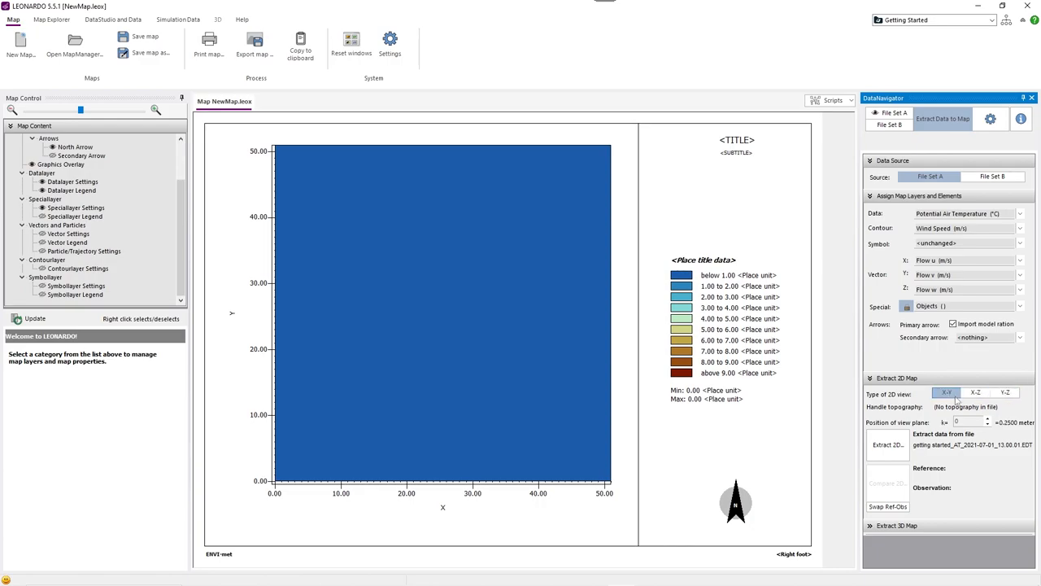
pyautogui.click(988, 419)
pyautogui.click(988, 419)
# Extract the 2D temperature map at 1.75 m for 13:00 on 01.07.2021.
pyautogui.click(887, 446)
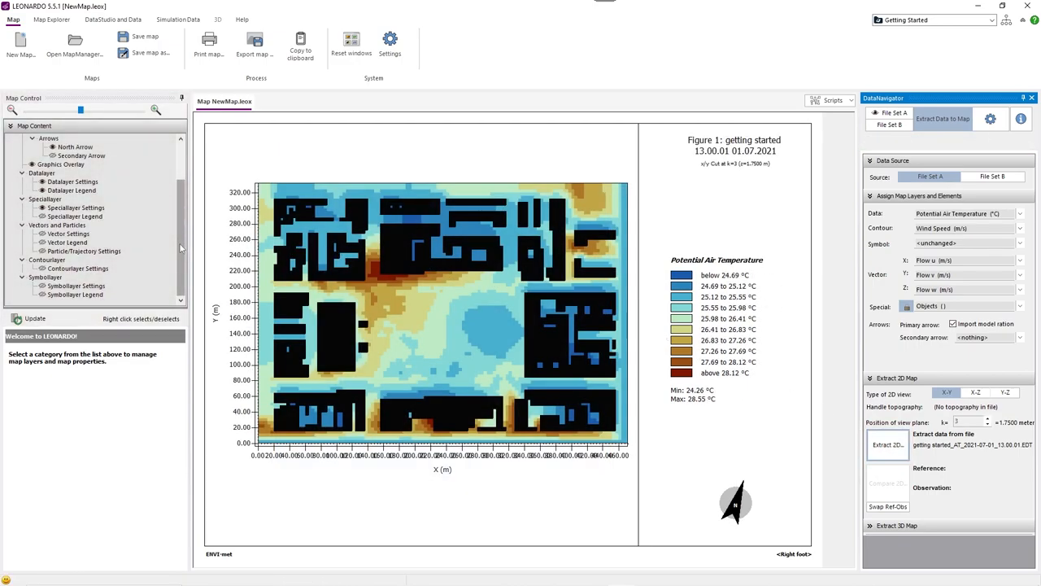
pyautogui.scroll(3, 177, 210)
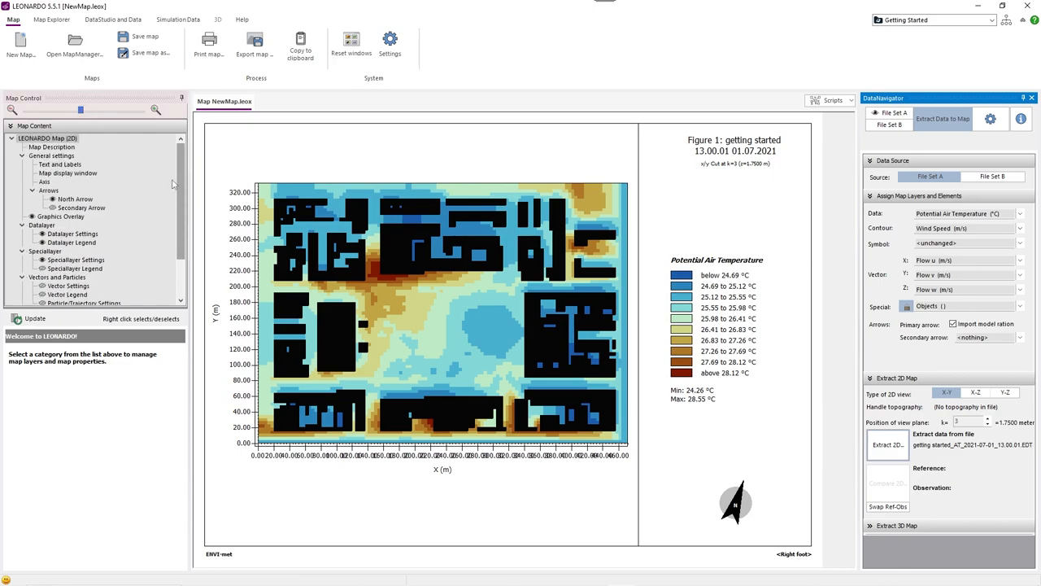
# Review description, general, label and axis settings, then turn on the north arrow (-18.8° rotation).
pyautogui.click(51, 147)
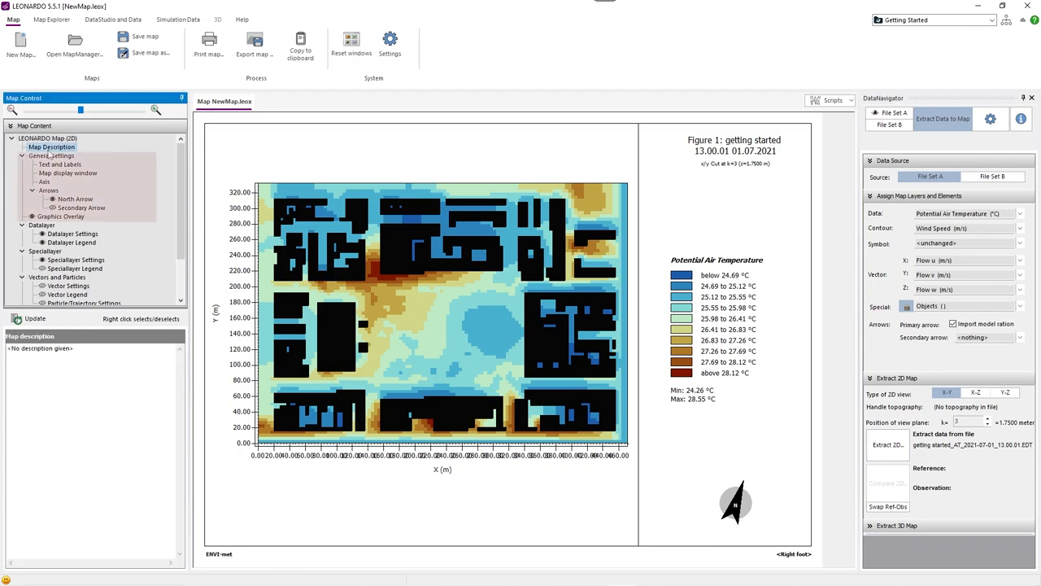
pyautogui.click(51, 156)
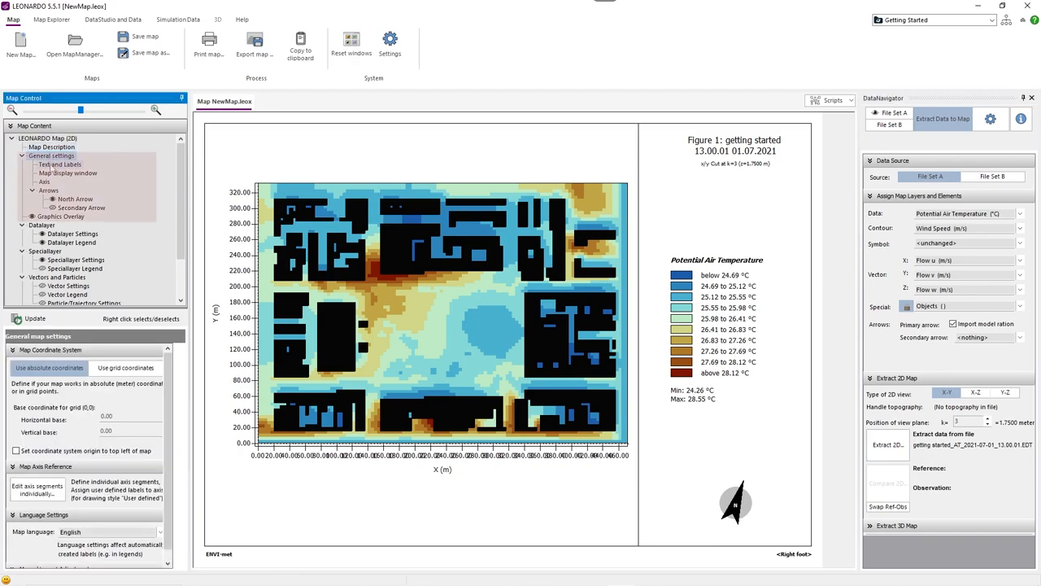
pyautogui.click(58, 163)
pyautogui.click(45, 181)
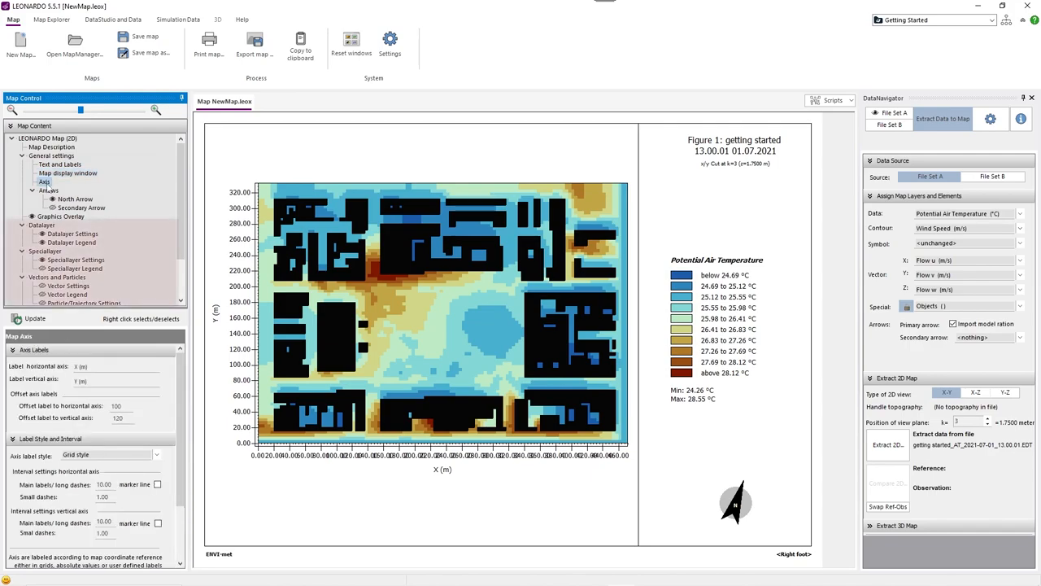
pyautogui.click(61, 201)
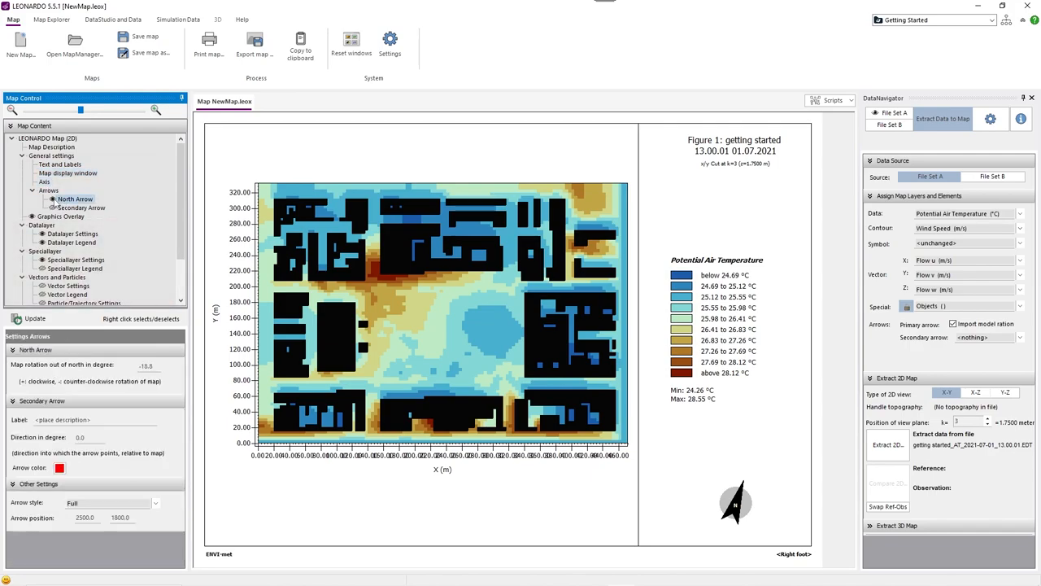
pyautogui.click(52, 200)
# Try the BatlowW legend palette, then return to Default and select the first colour index.
pyautogui.click(69, 242)
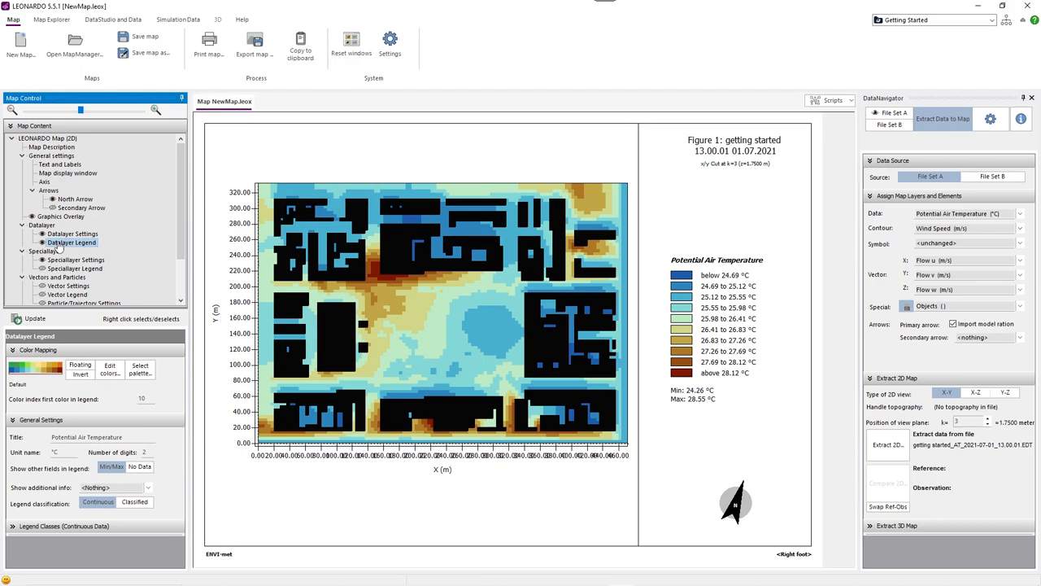
pyautogui.click(140, 369)
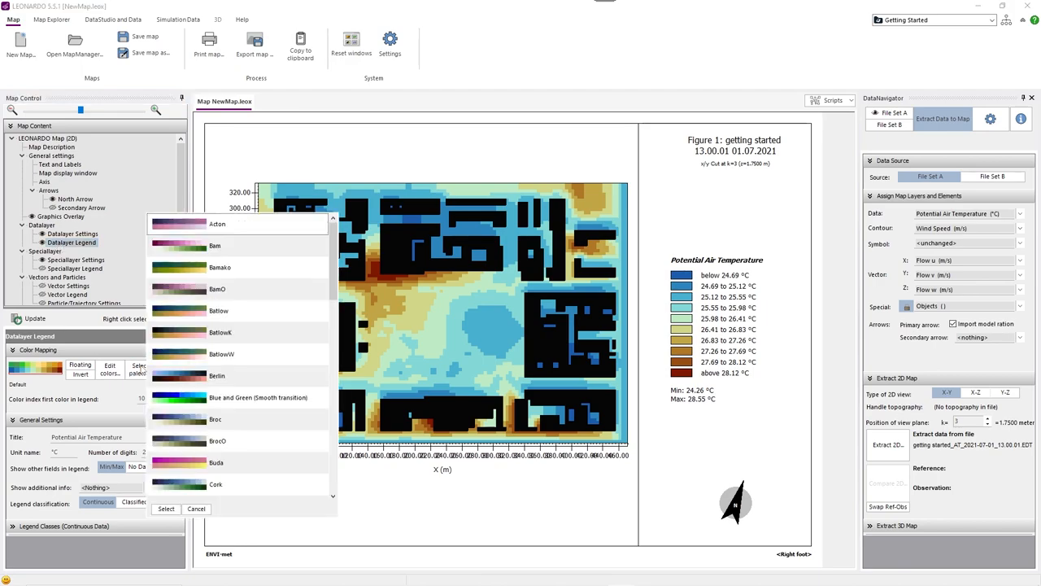
pyautogui.doubleClick(232, 356)
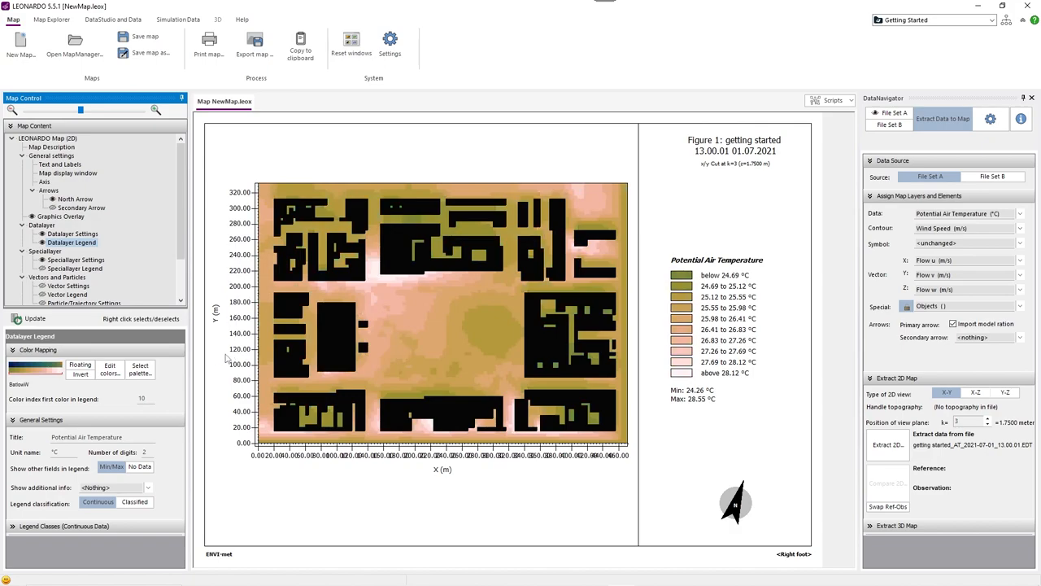
pyautogui.click(140, 369)
pyautogui.moveTo(346, 260); pyautogui.dragTo(346, 312)
pyautogui.scroll(-1, 244, 325)
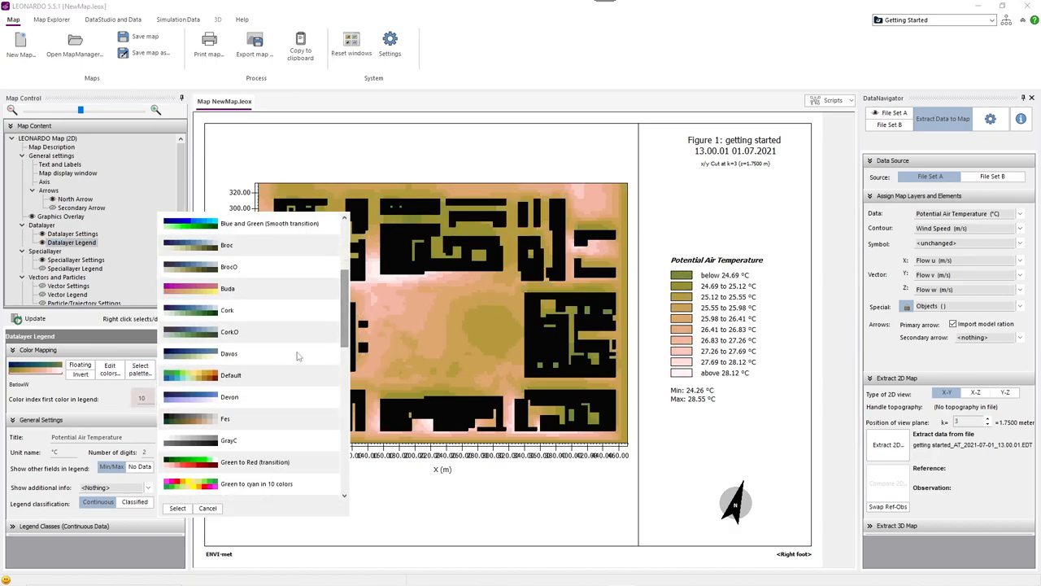
pyautogui.doubleClick(236, 378)
pyautogui.doubleClick(142, 399)
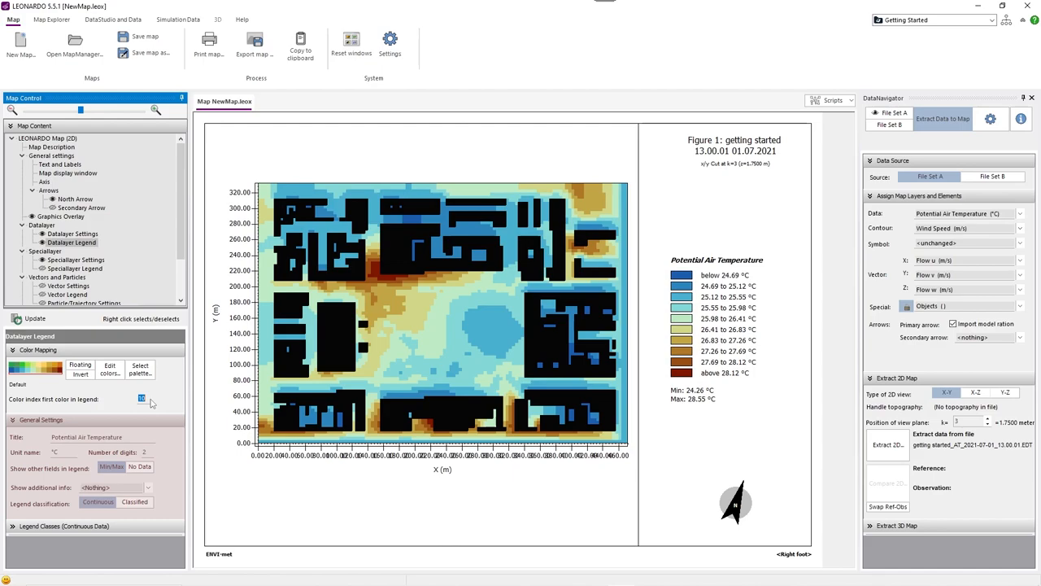
pyautogui.scroll(-3, 81, 211)
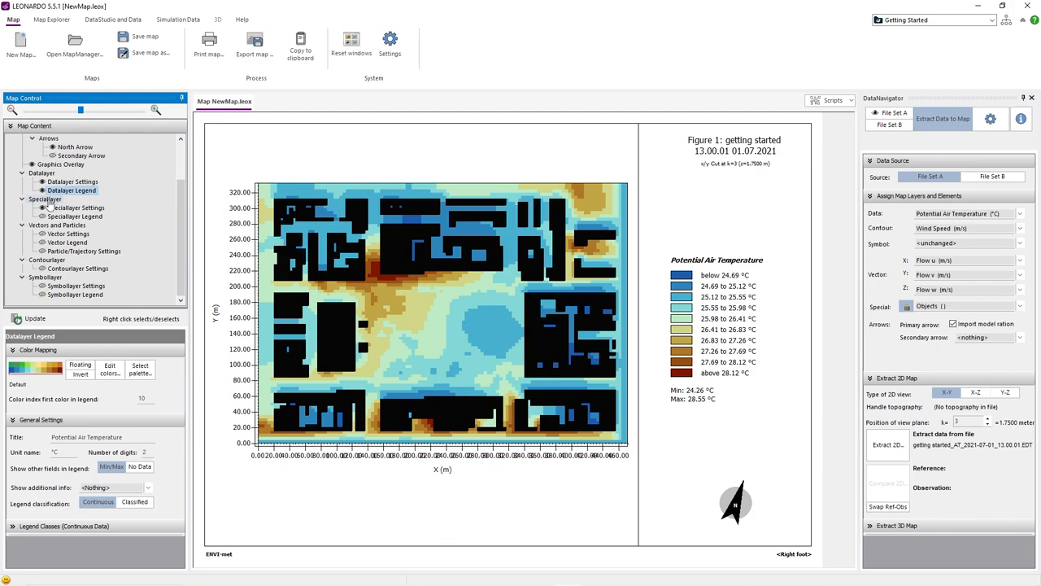
# Toggle the Buildings special layer off and on, then overlay wind flow vectors on the map.
pyautogui.click(45, 208)
pyautogui.click(42, 207)
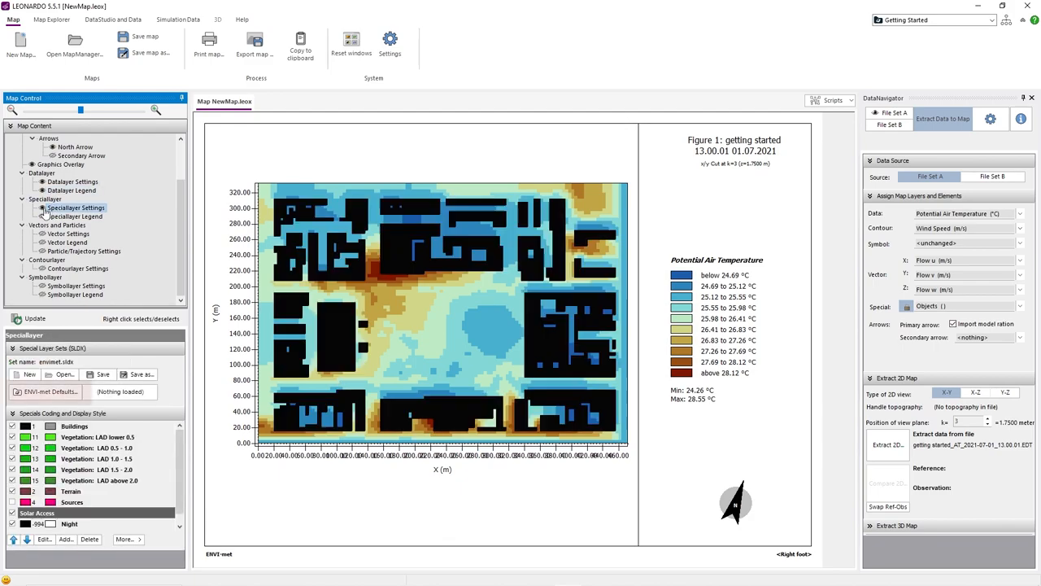
pyautogui.click(41, 207)
pyautogui.click(13, 426)
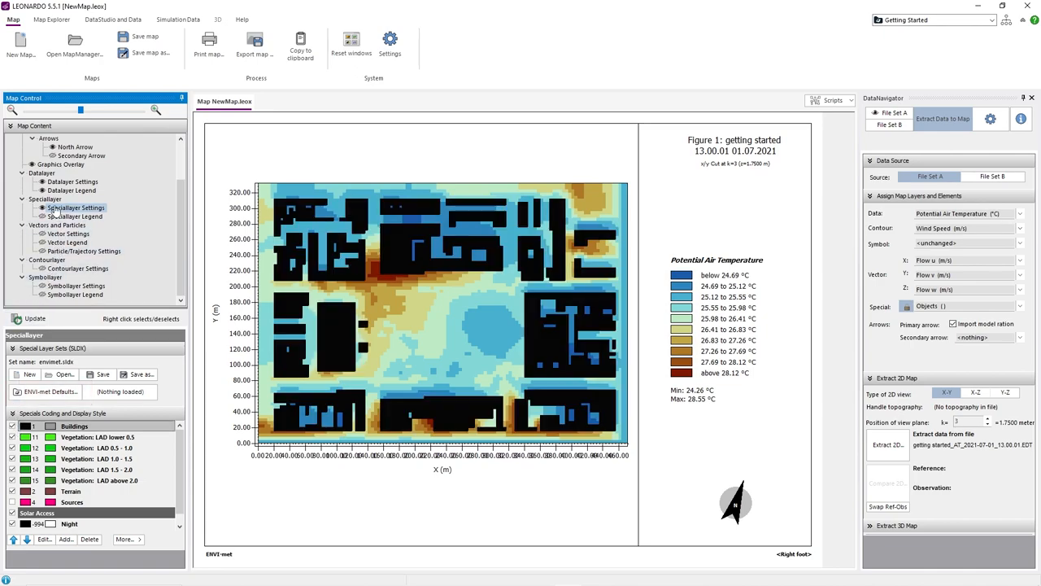
pyautogui.click(68, 233)
# Shorten vectors to a 0.05 length scale and draw wind-speed contour lines.
pyautogui.click(41, 234)
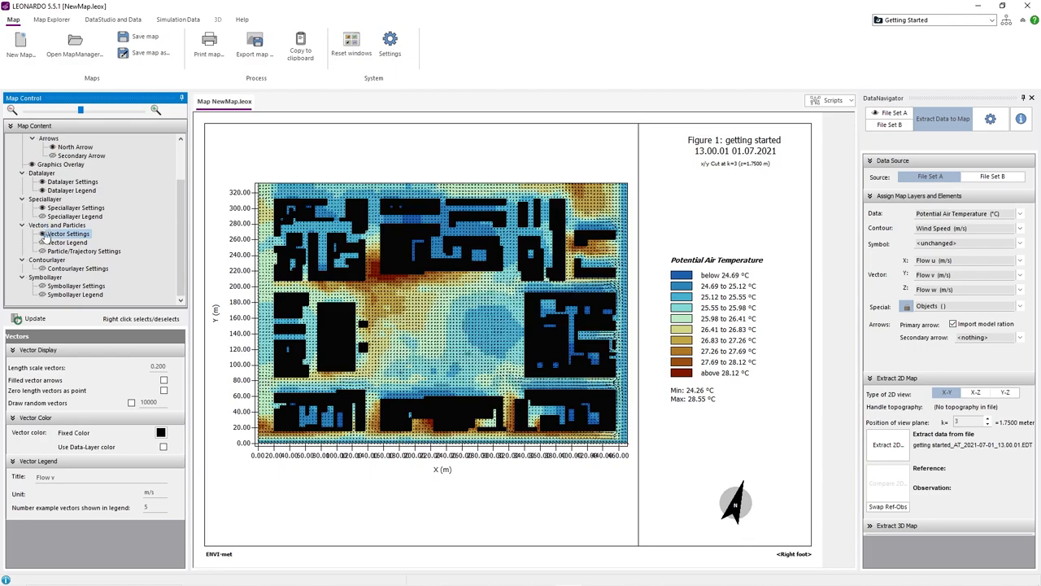
pyautogui.doubleClick(157, 366)
pyautogui.write('0.05')
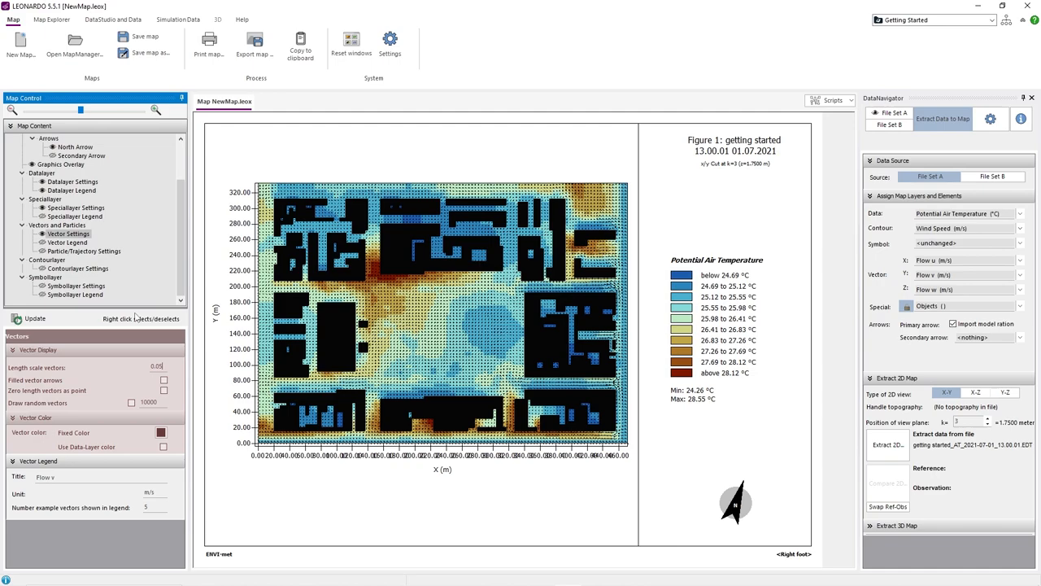
pyautogui.click(35, 318)
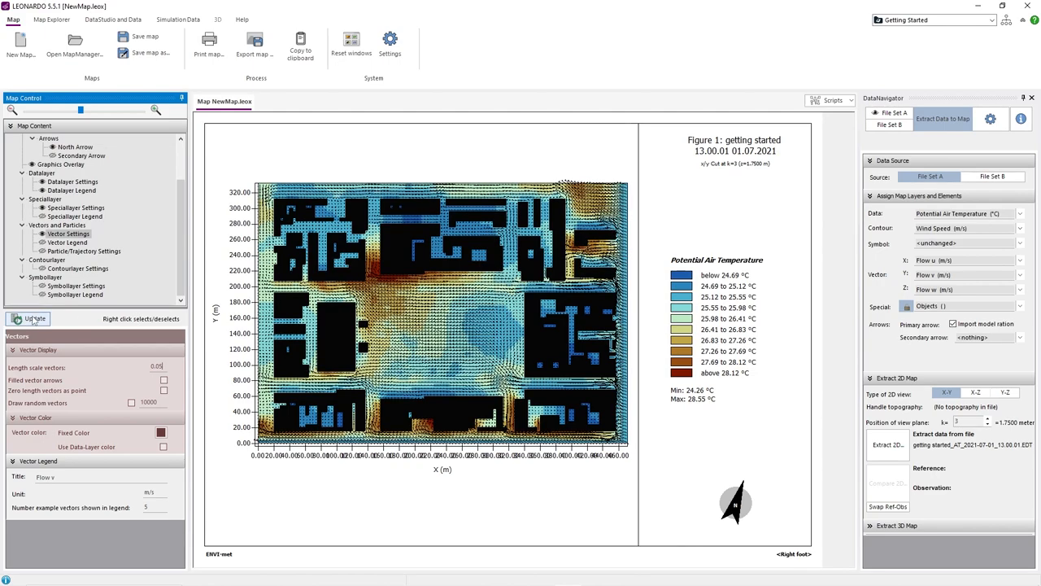
pyautogui.click(41, 268)
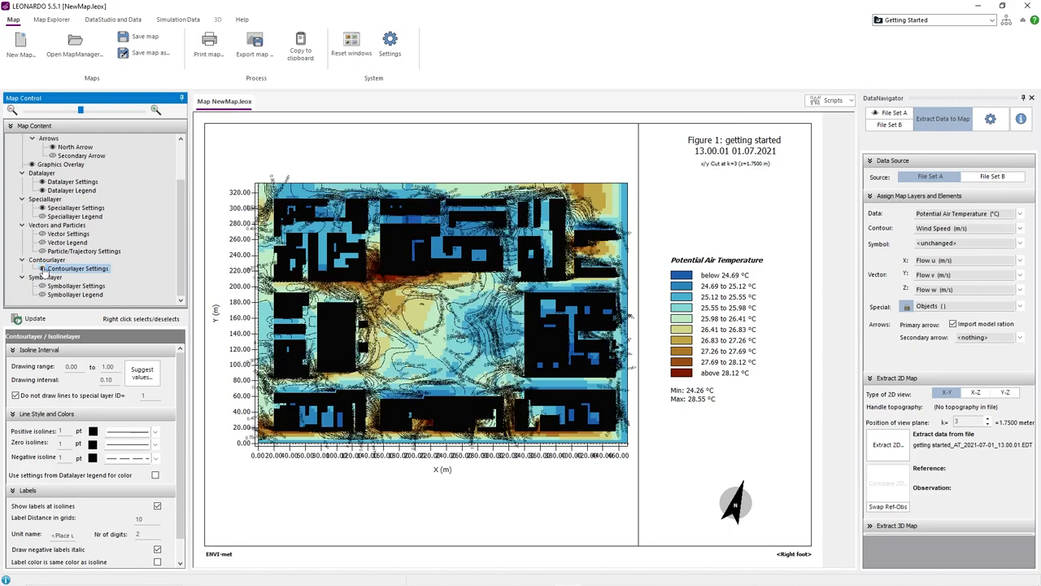
# Apply the suggested contour range 0–4.57 in 0.230 steps, then hide the contour layer.
pyautogui.click(142, 372)
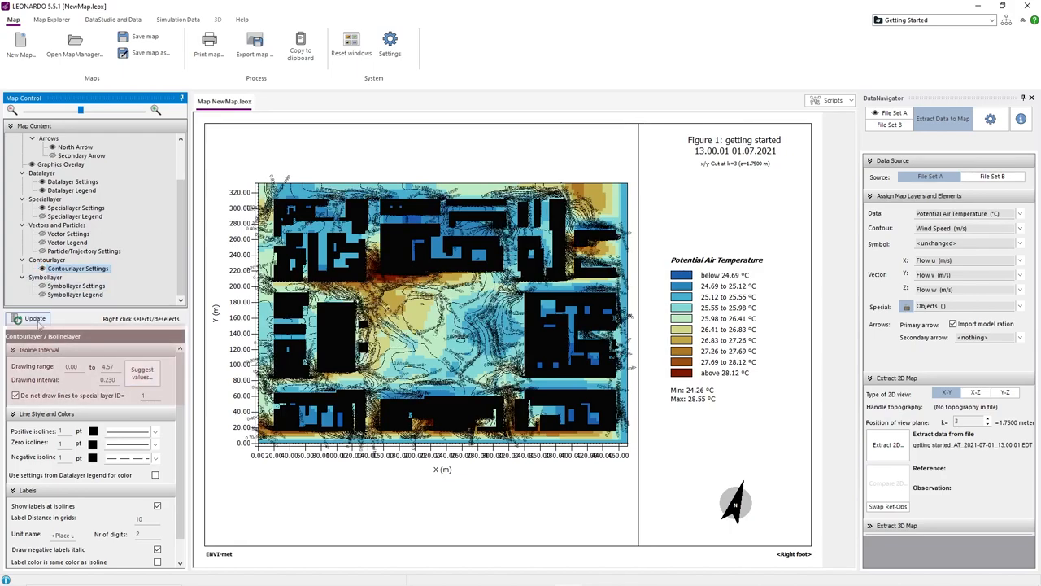
pyautogui.click(35, 318)
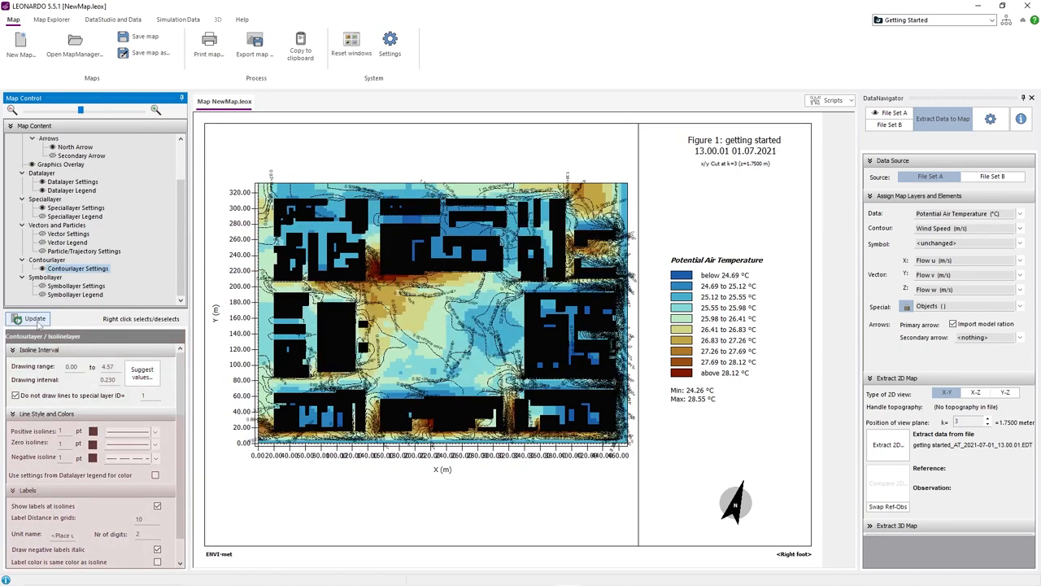
pyautogui.click(41, 269)
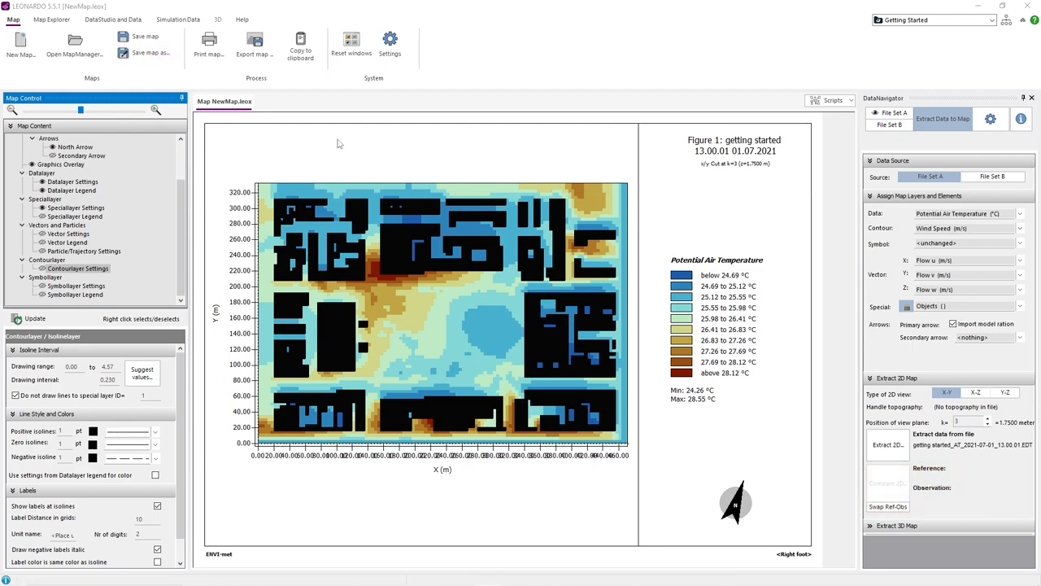
pyautogui.rightClick(445, 332)
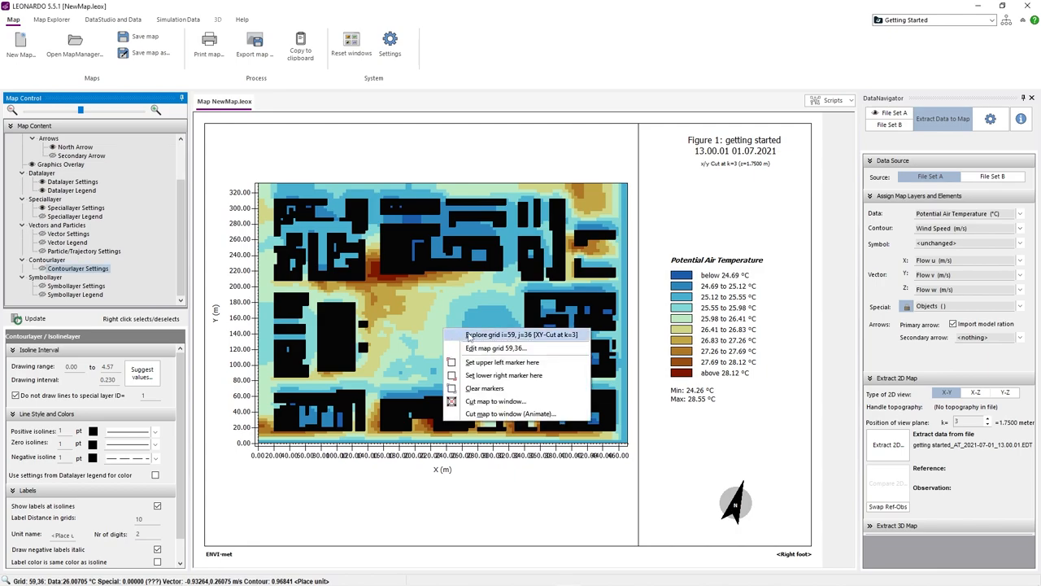
pyautogui.click(470, 336)
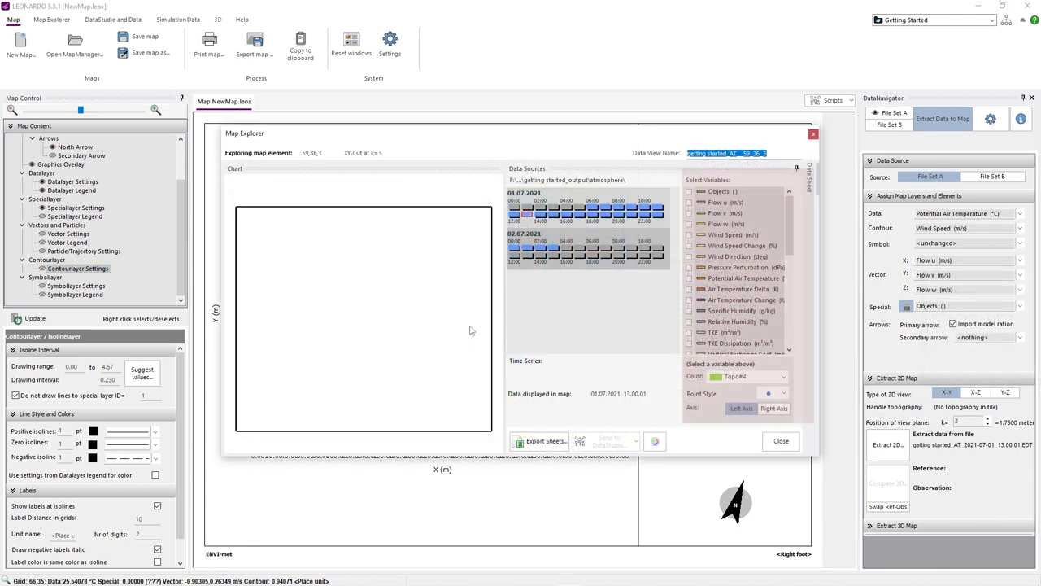
pyautogui.rightClick(597, 210)
pyautogui.click(651, 237)
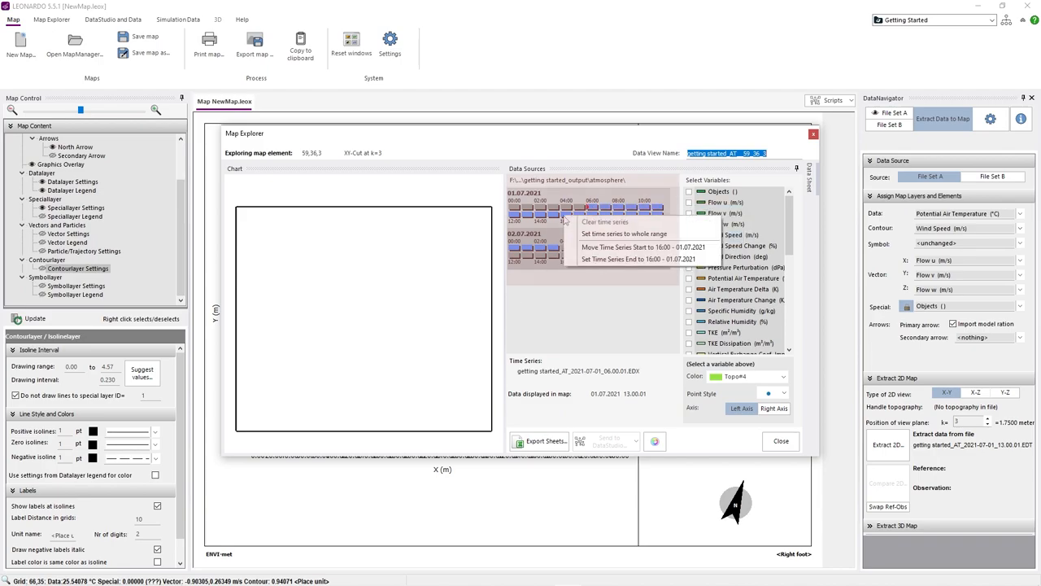
pyautogui.rightClick(574, 217)
pyautogui.click(642, 246)
pyautogui.rightClick(592, 209)
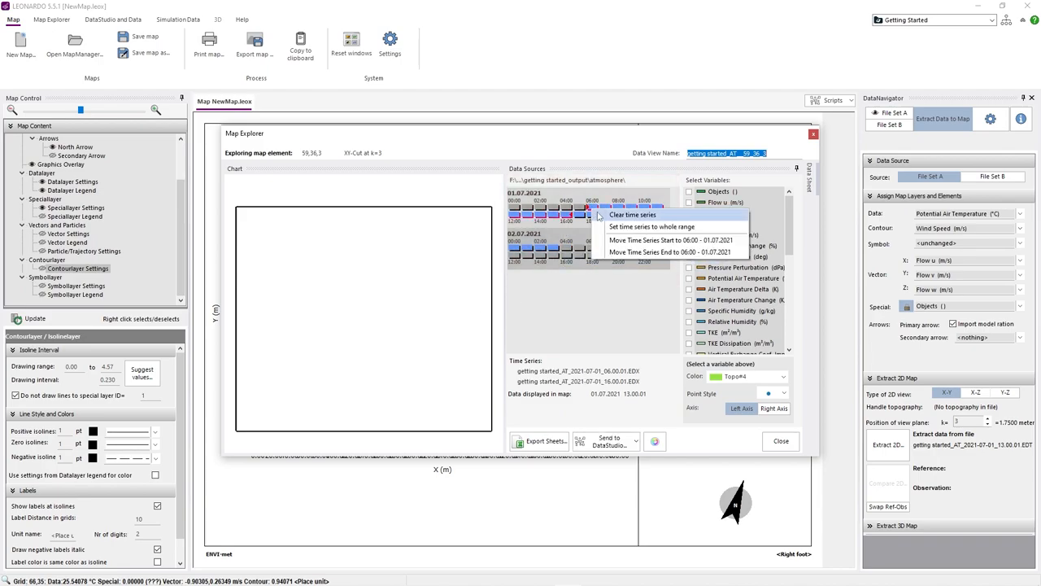
pyautogui.click(616, 227)
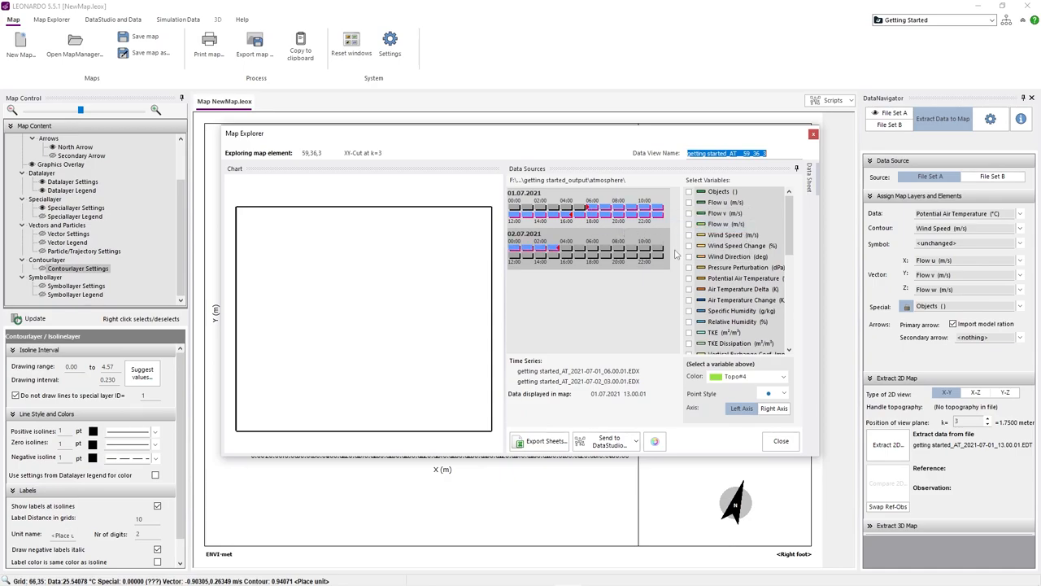
pyautogui.click(690, 278)
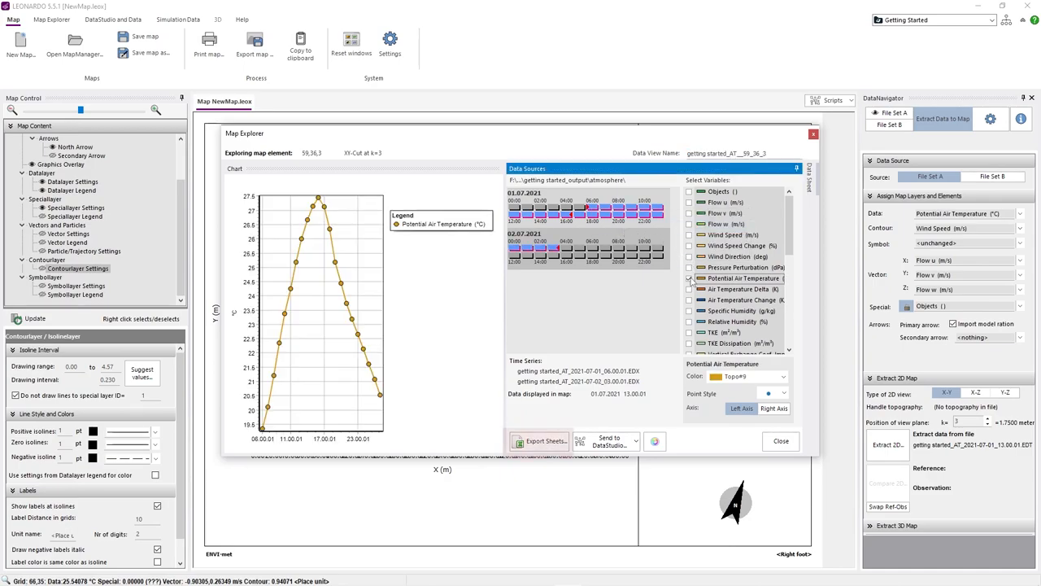
pyautogui.click(555, 444)
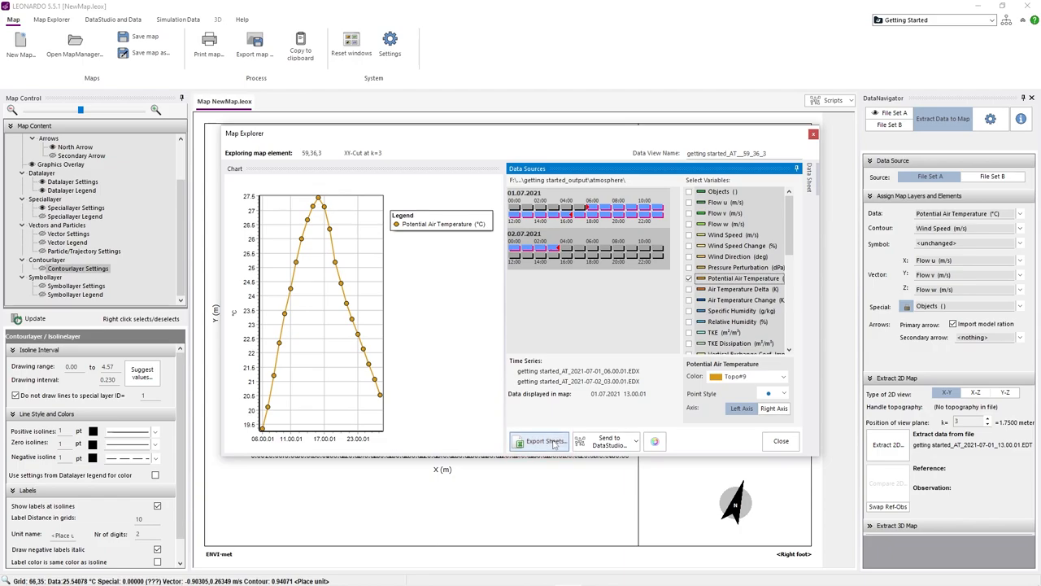
# Close the grid explorer and extract the 3D building and vegetation model.
pyautogui.click(782, 440)
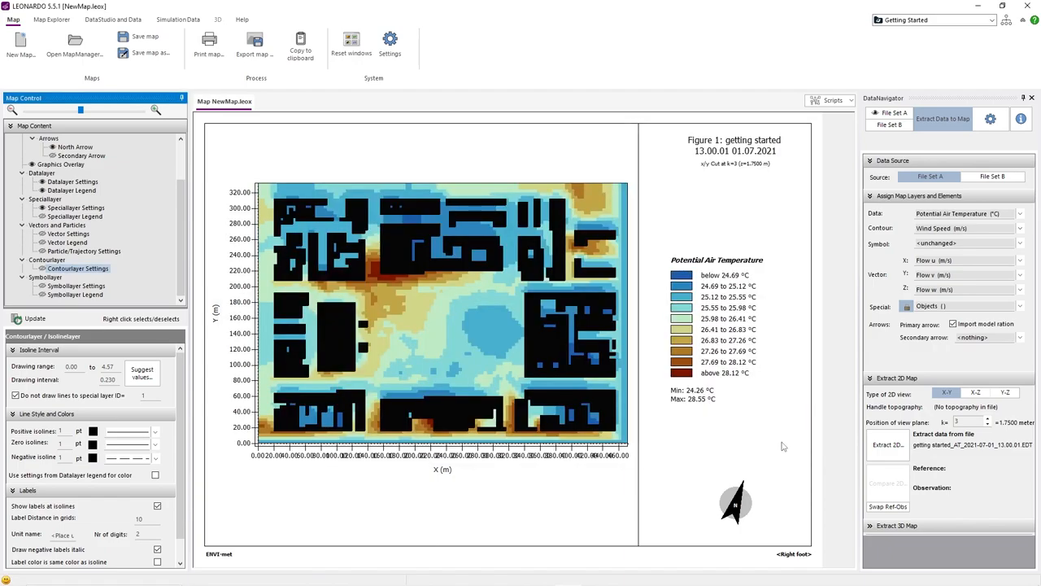
pyautogui.click(873, 525)
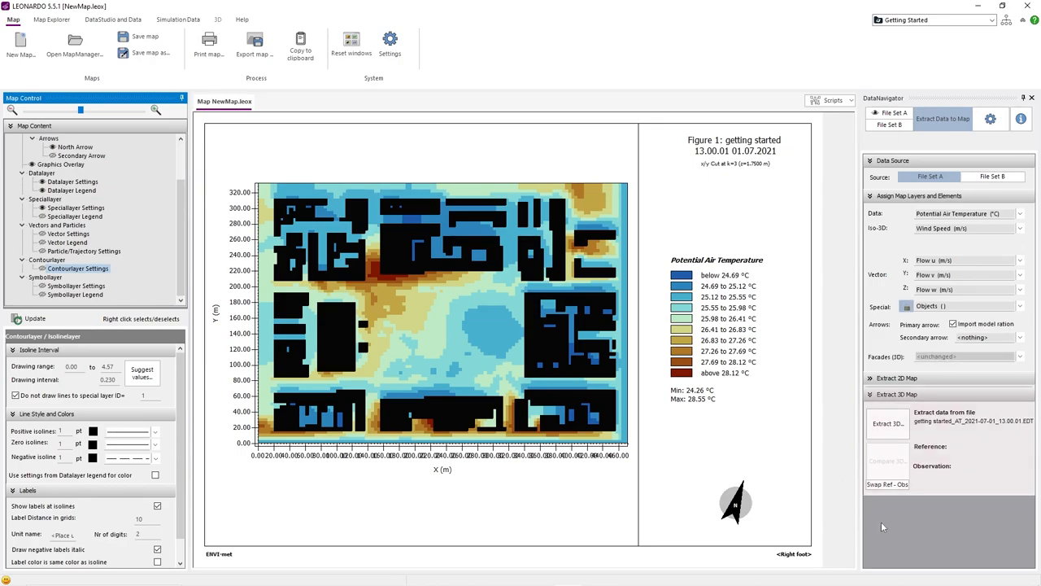
pyautogui.click(891, 423)
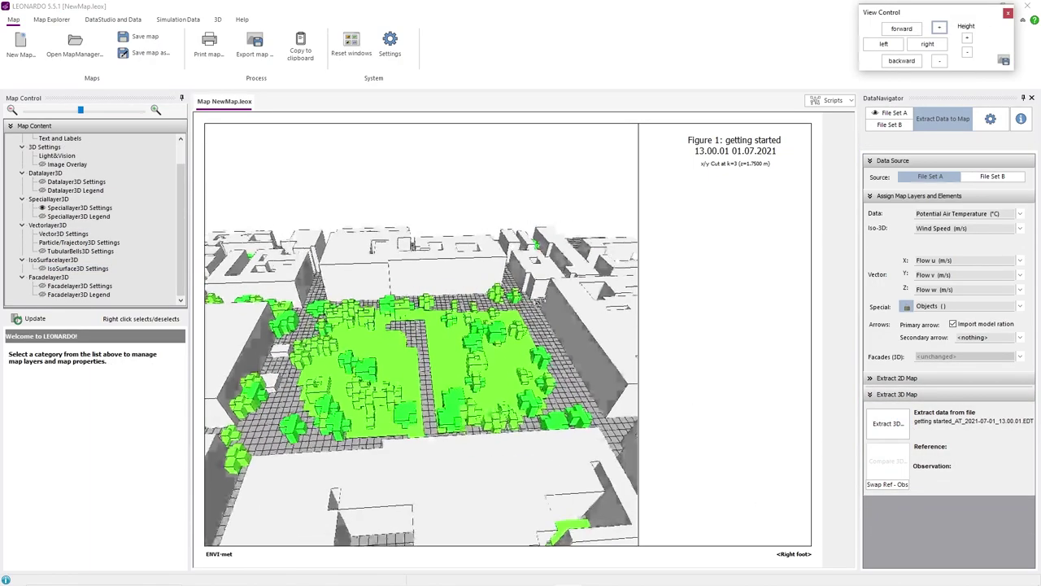
# Rotate and lower the camera, moving forward toward the park.
pyautogui.moveTo(560, 311)
pyautogui.mouseDown()
pyautogui.moveTo(423, 366)
pyautogui.moveTo(604, 370)
pyautogui.mouseUp()
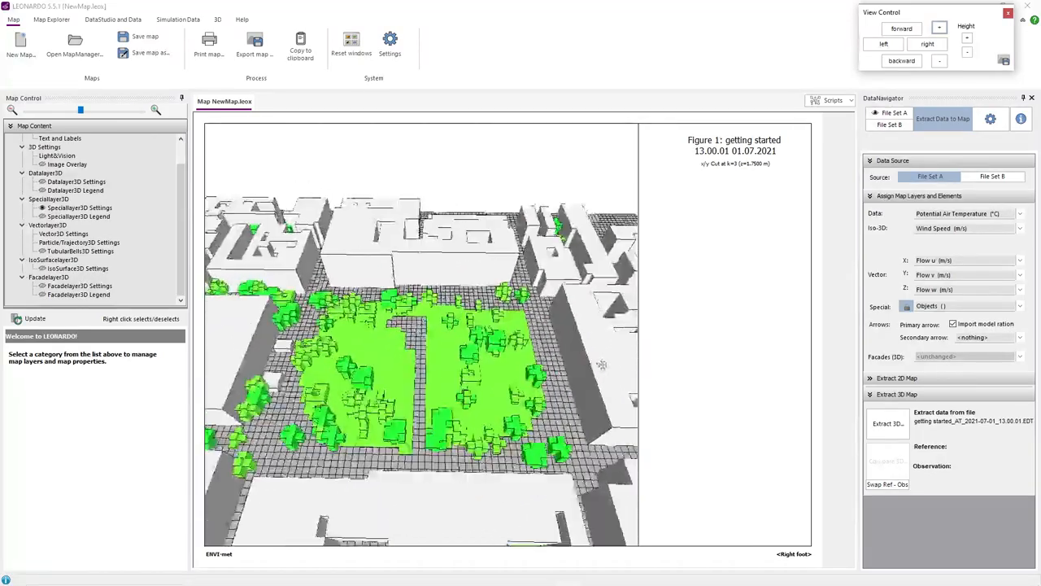
pyautogui.moveTo(604, 371)
pyautogui.mouseDown()
pyautogui.moveTo(647, 356)
pyautogui.moveTo(537, 350)
pyautogui.mouseUp()
pyautogui.click(939, 28)
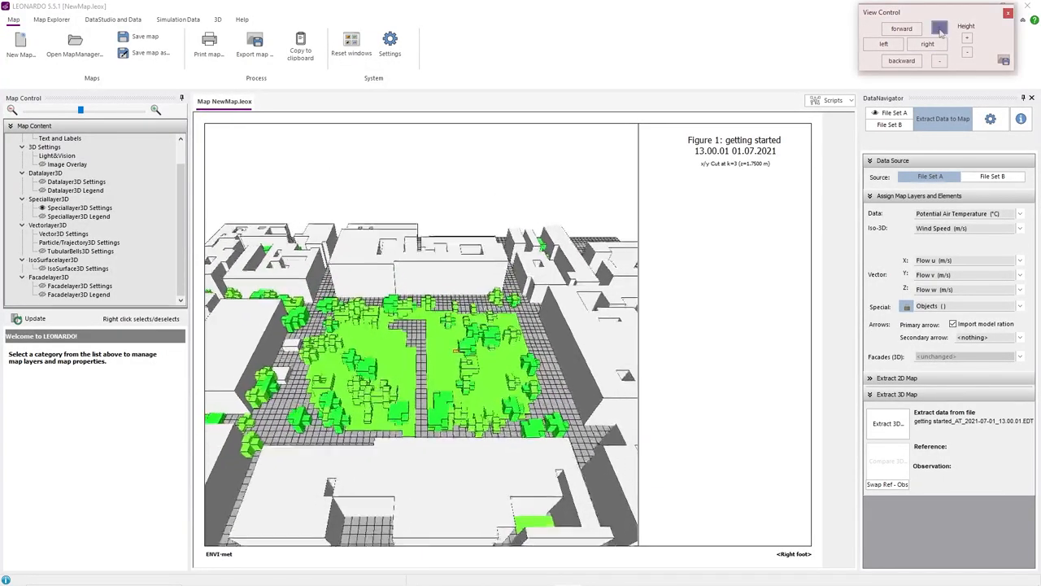
pyautogui.moveTo(940, 61); pyautogui.dragTo(941, 63)
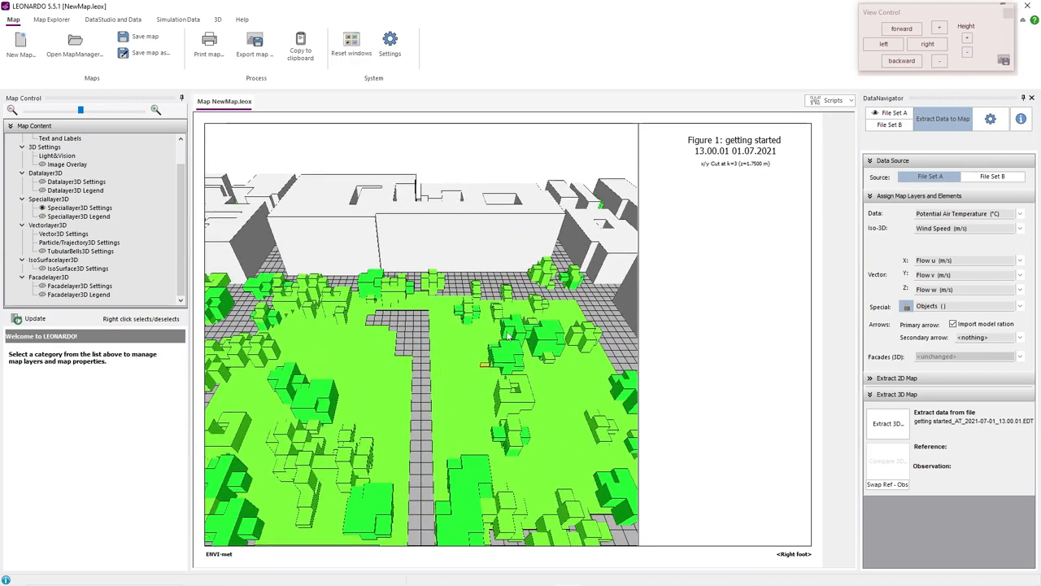
pyautogui.scroll(-5, 466, 345)
# Filter the 3D air temperature layer to show only values from 26 to 28 °C.
pyautogui.click(76, 182)
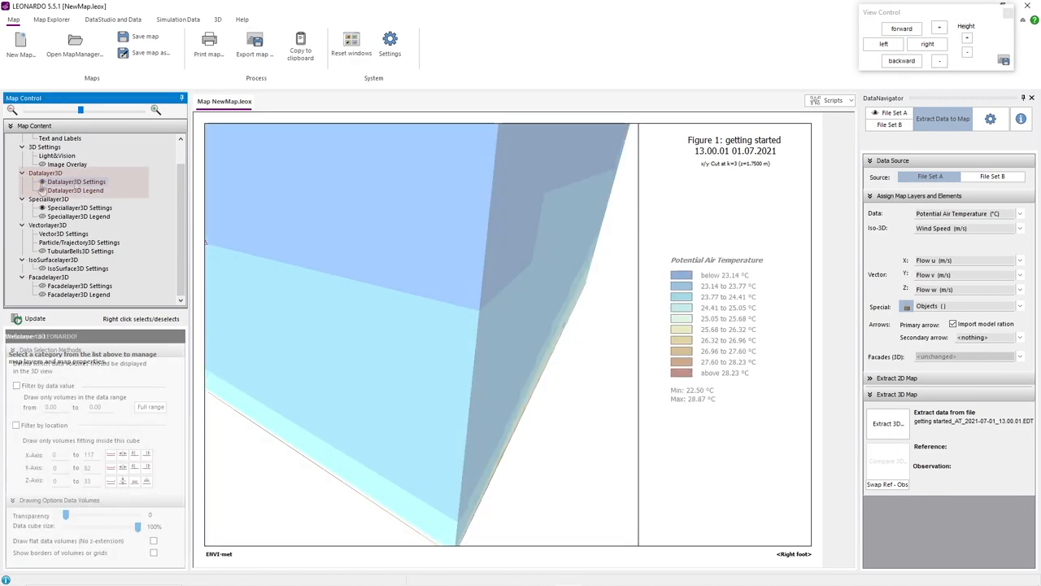
pyautogui.doubleClick(51, 406)
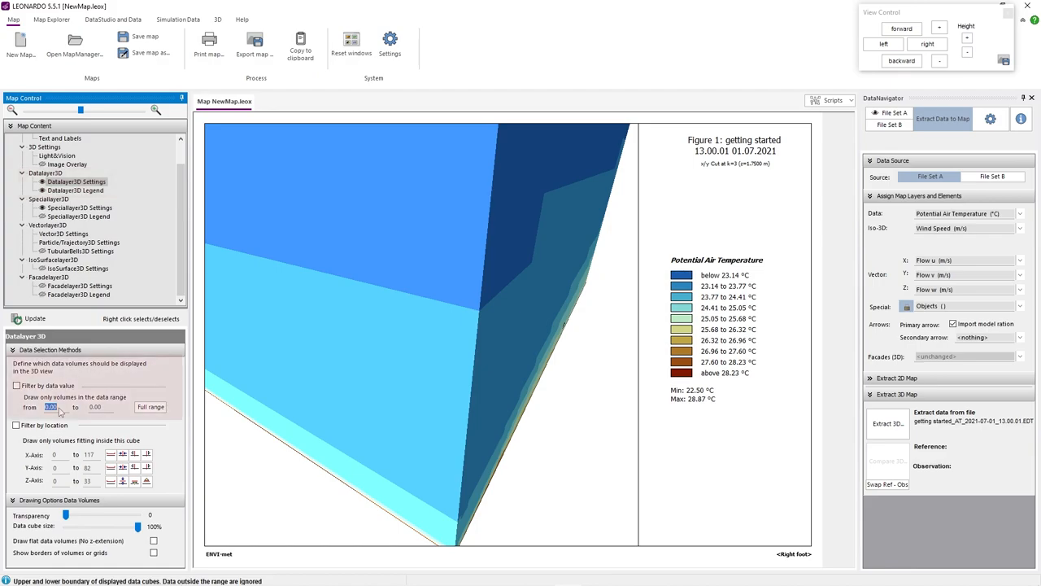
pyautogui.write('28')
pyautogui.press('Tab')
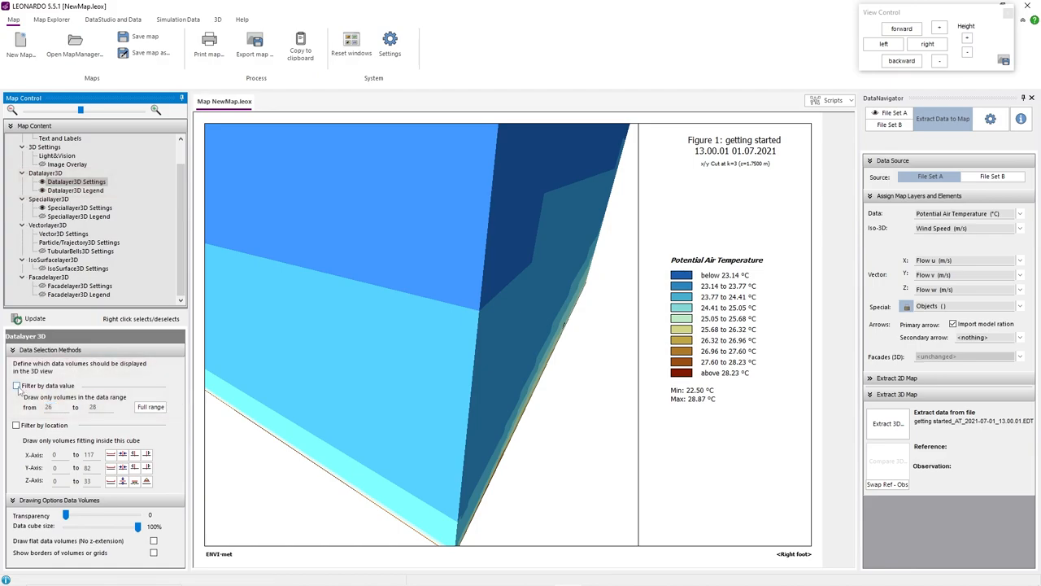
pyautogui.click(27, 318)
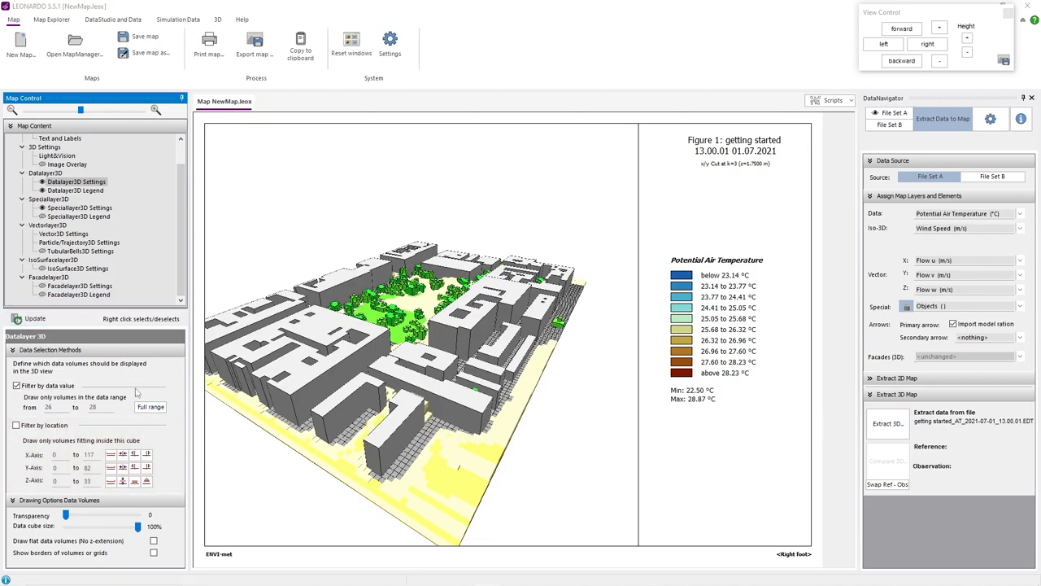
# Enable TubularBelts3D airflow trails above the model and move the camera closer.
pyautogui.click(41, 250)
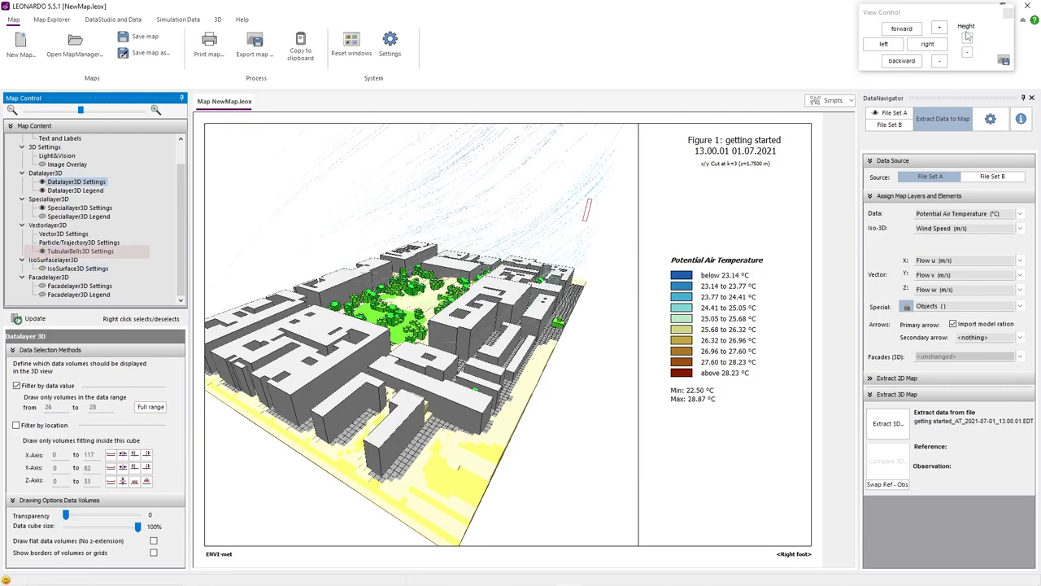
pyautogui.moveTo(942, 29); pyautogui.dragTo(942, 29)
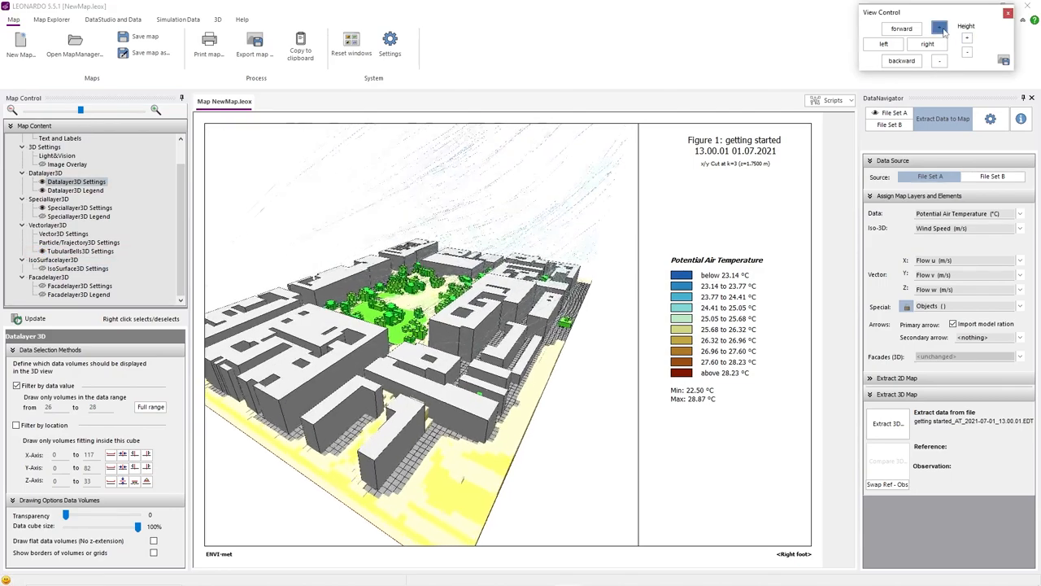